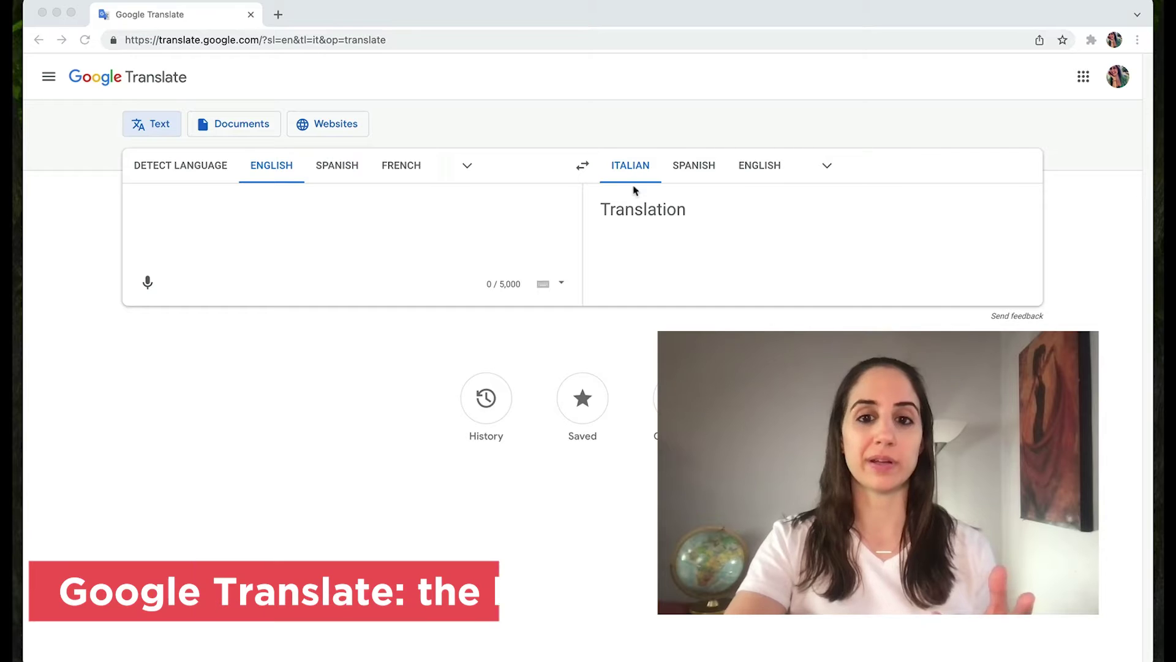
Make Spanish the target language by searching 'span' in the language list
{"action": "left_click", "coordinate": [827, 170]}
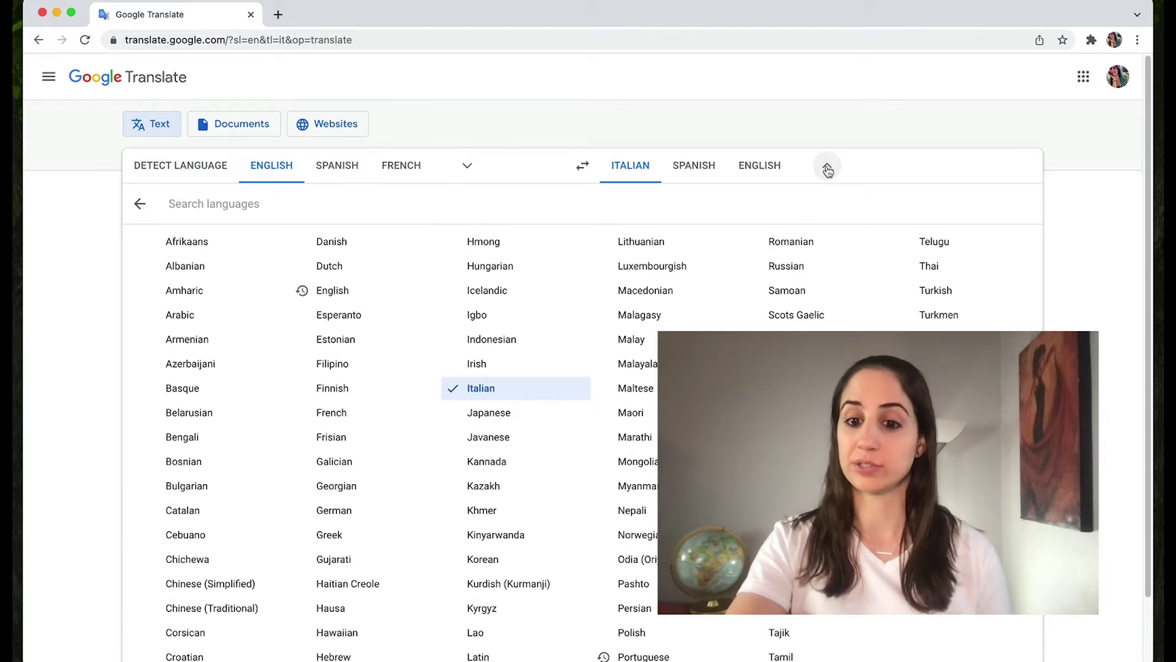
{"action": "scroll", "coordinate": [828, 172], "scroll_direction": "down", "scroll_amount": 3}
{"action": "scroll", "coordinate": [828, 172], "scroll_direction": "up", "scroll_amount": 2}
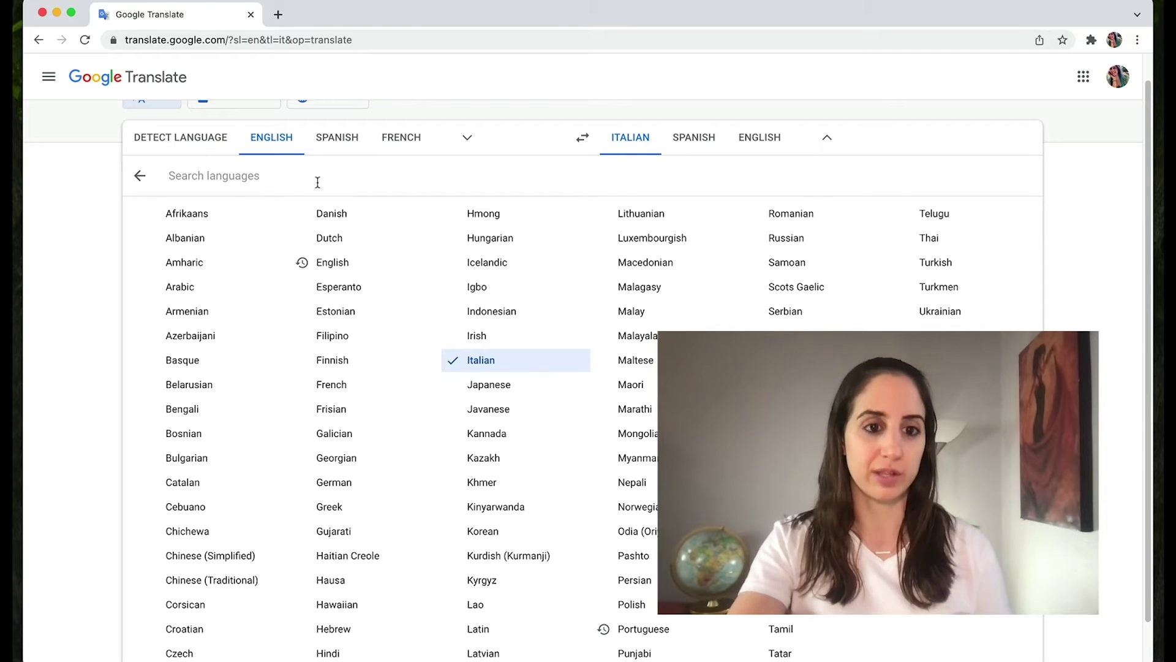
{"action": "type", "text": "span"}
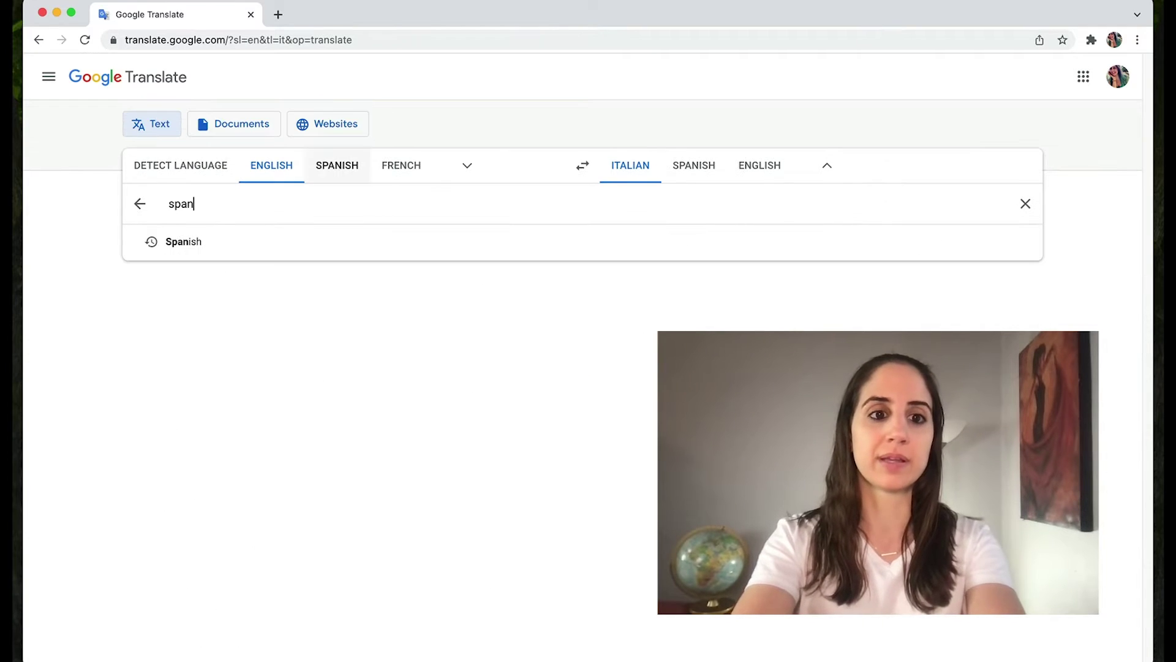
{"action": "left_click", "coordinate": [223, 245]}
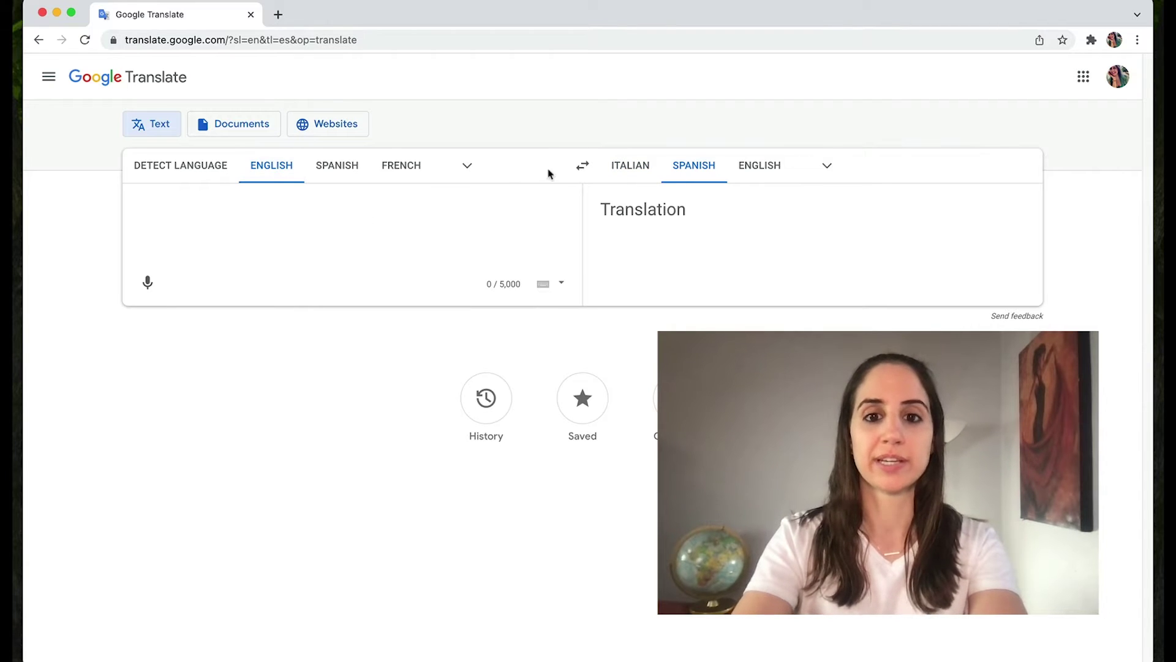
{"action": "left_click", "coordinate": [584, 168]}
{"action": "left_click", "coordinate": [584, 168]}
{"action": "left_click", "coordinate": [585, 181]}
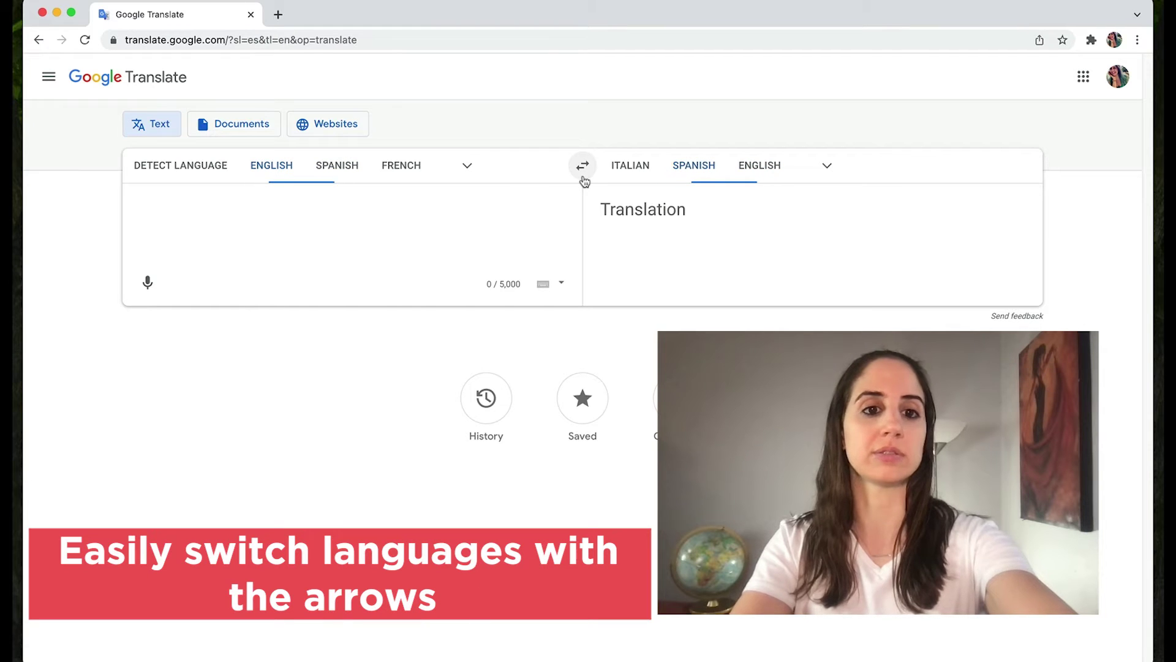
{"action": "left_click", "coordinate": [584, 180]}
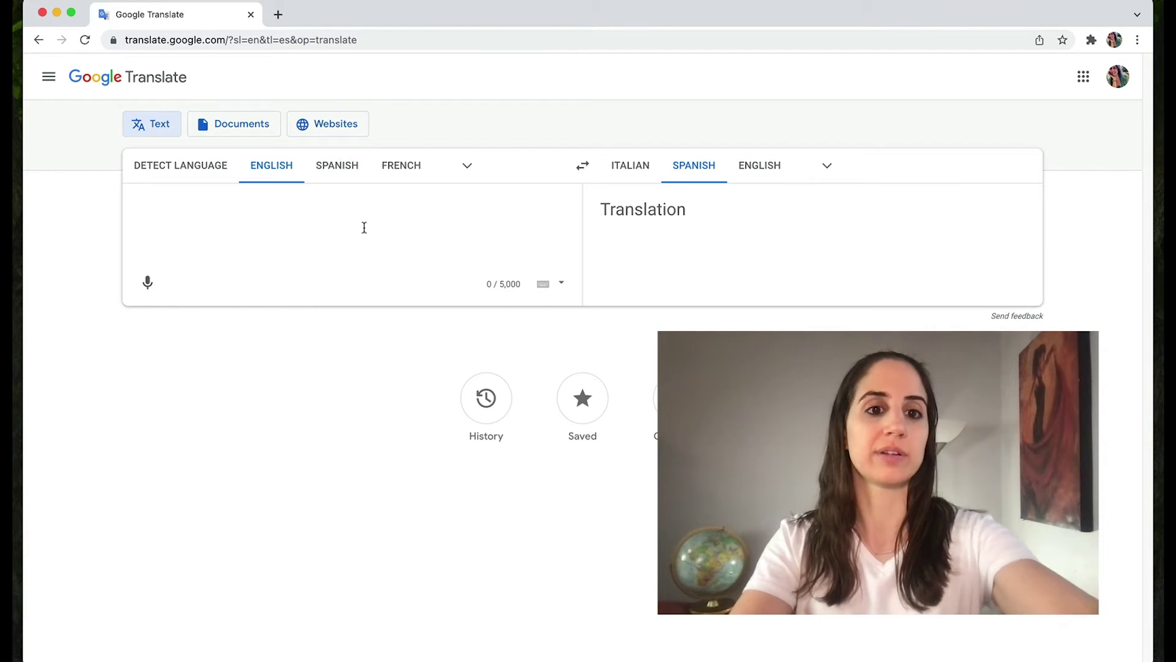
{"action": "left_click", "coordinate": [361, 227]}
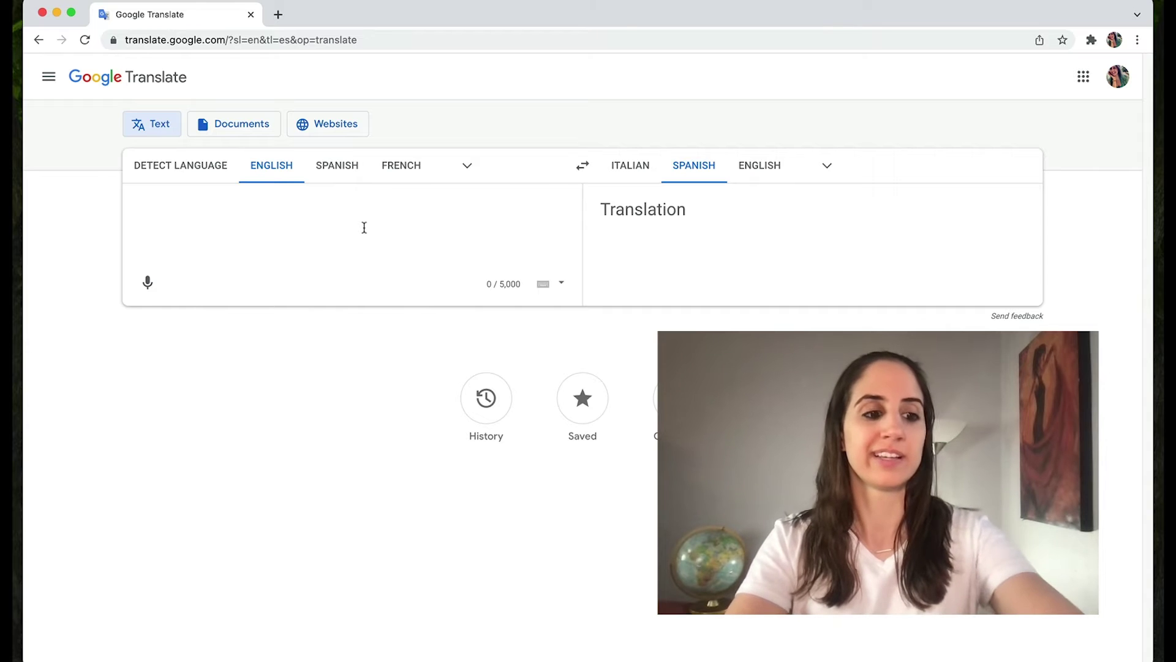
Translate 'ice cream' to 'helado' and play the Spanish pronunciation
{"action": "type", "text": "ice cream"}
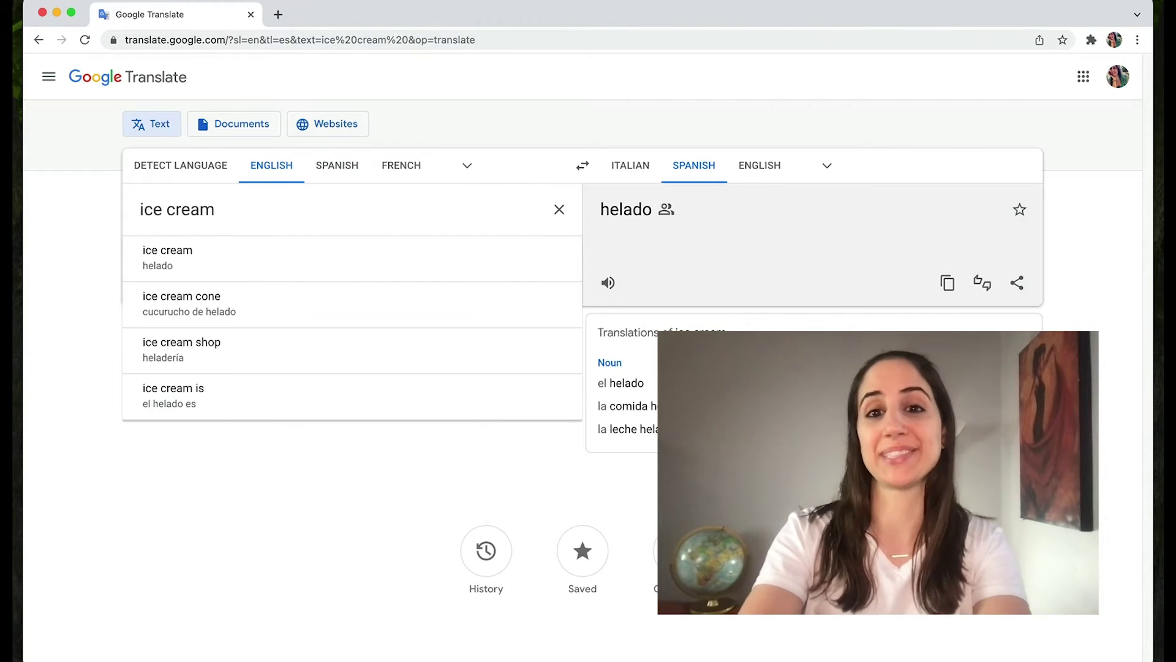
{"action": "key", "text": "BackSpace"}
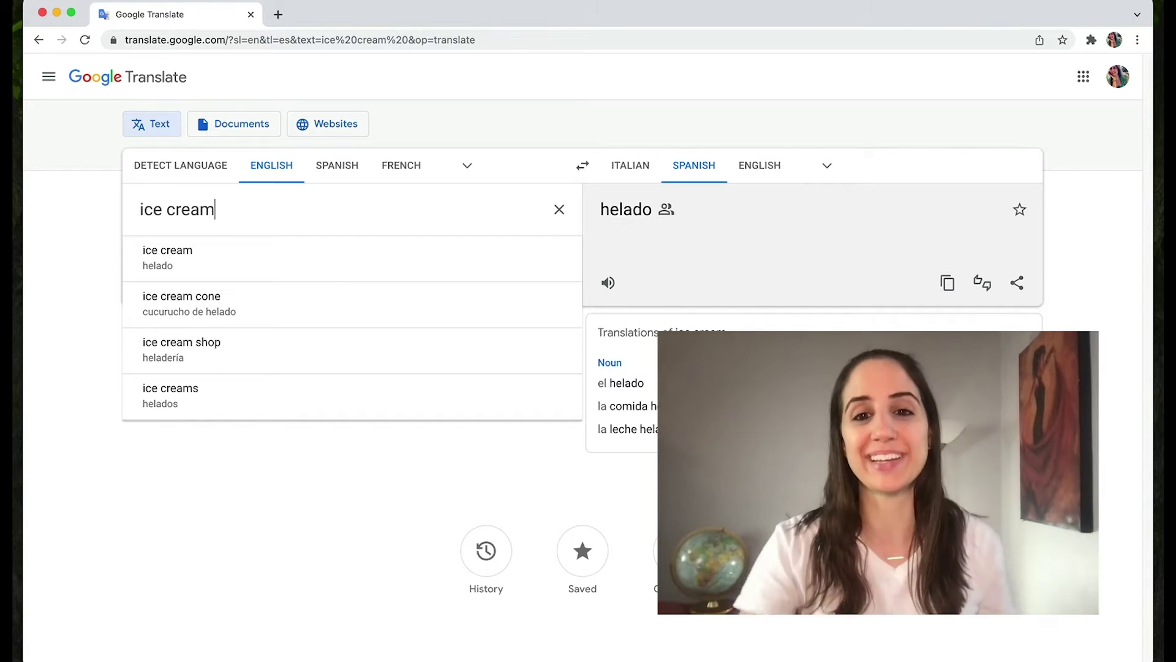
{"action": "left_click", "coordinate": [484, 272]}
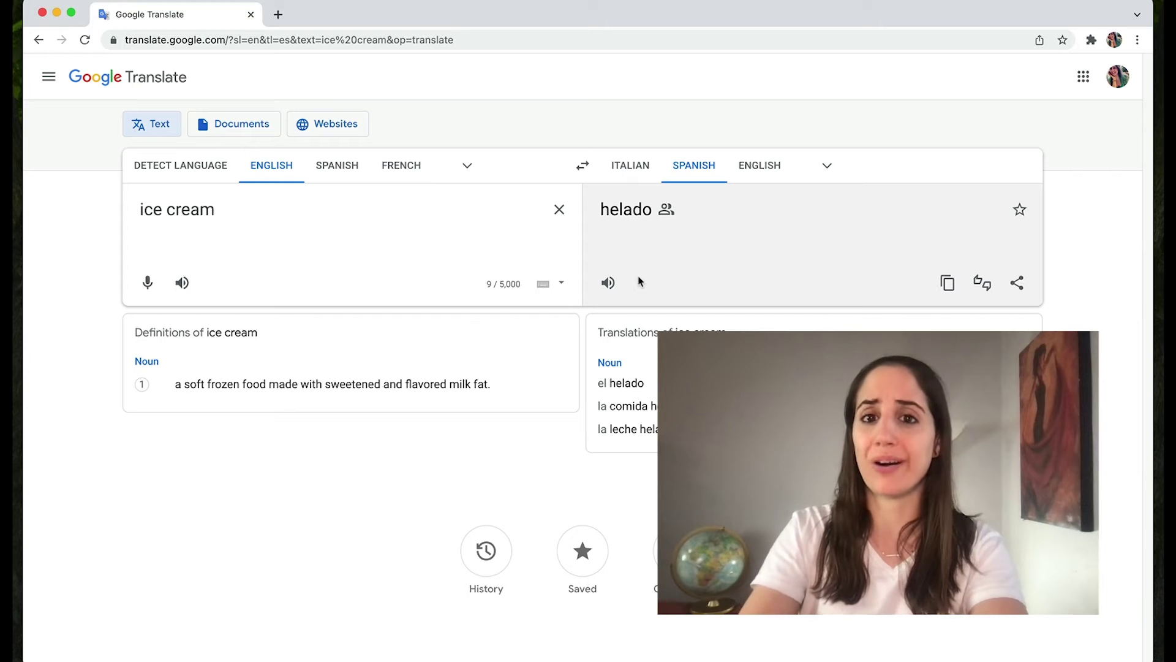
{"action": "left_click", "coordinate": [608, 285]}
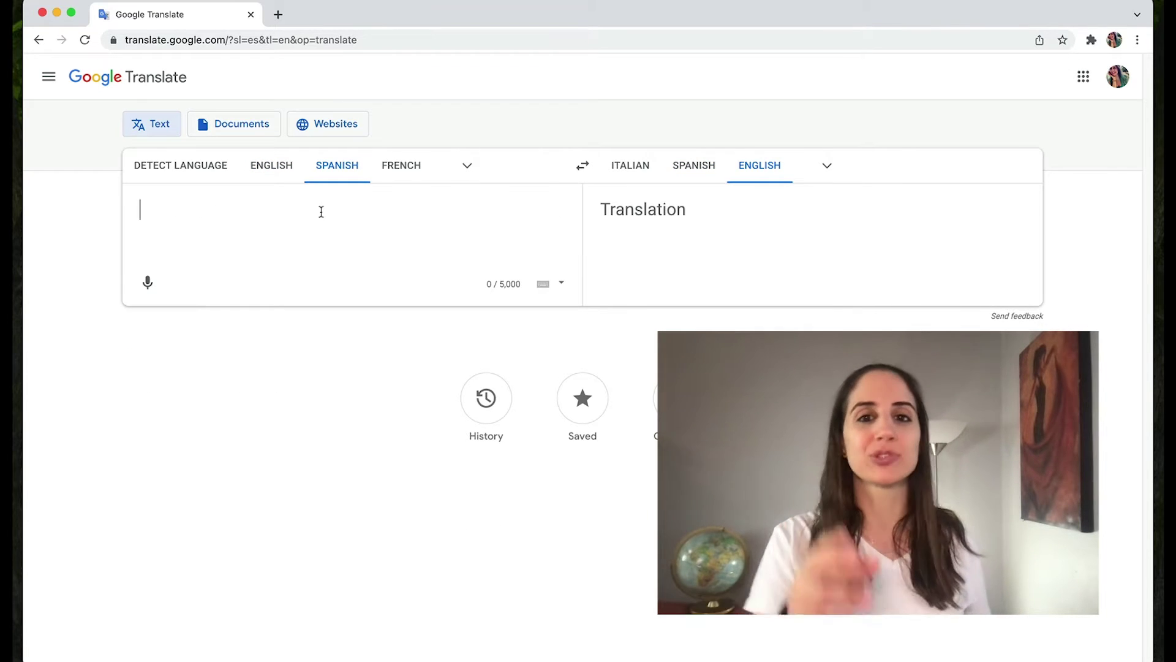
Turn on Detect language and enter 'merci' so its language is recognised automatically
{"action": "left_click", "coordinate": [208, 164]}
{"action": "type", "text": "merci"}
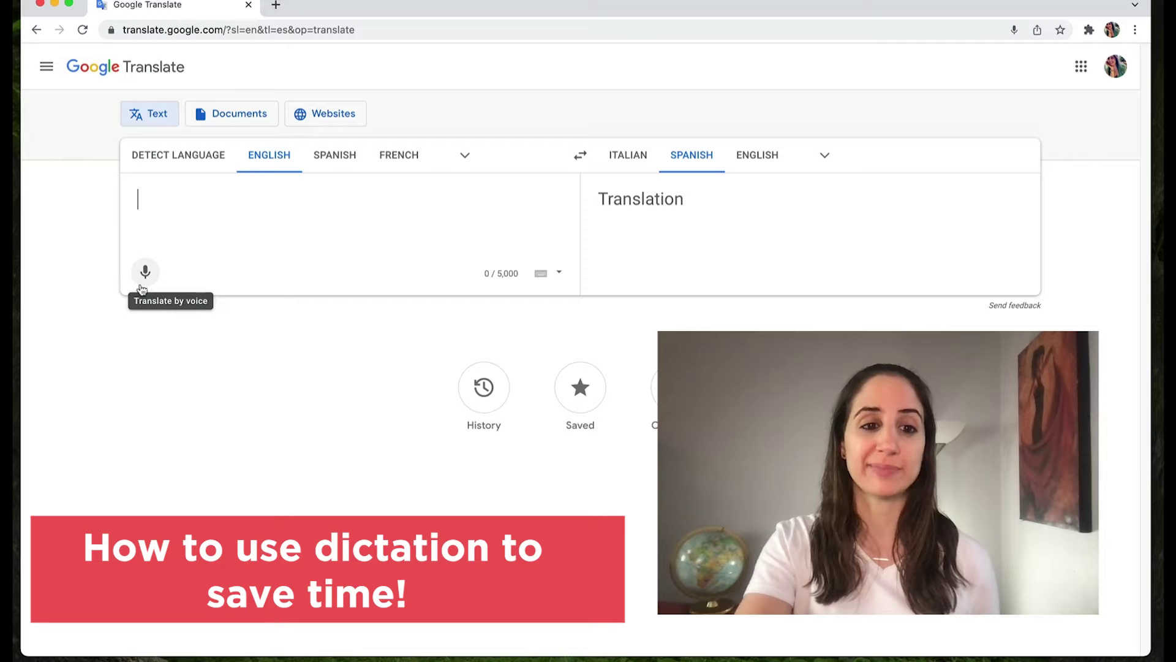
Start voice input to dictate English speech for translation into Spanish
{"action": "left_click", "coordinate": [142, 285]}
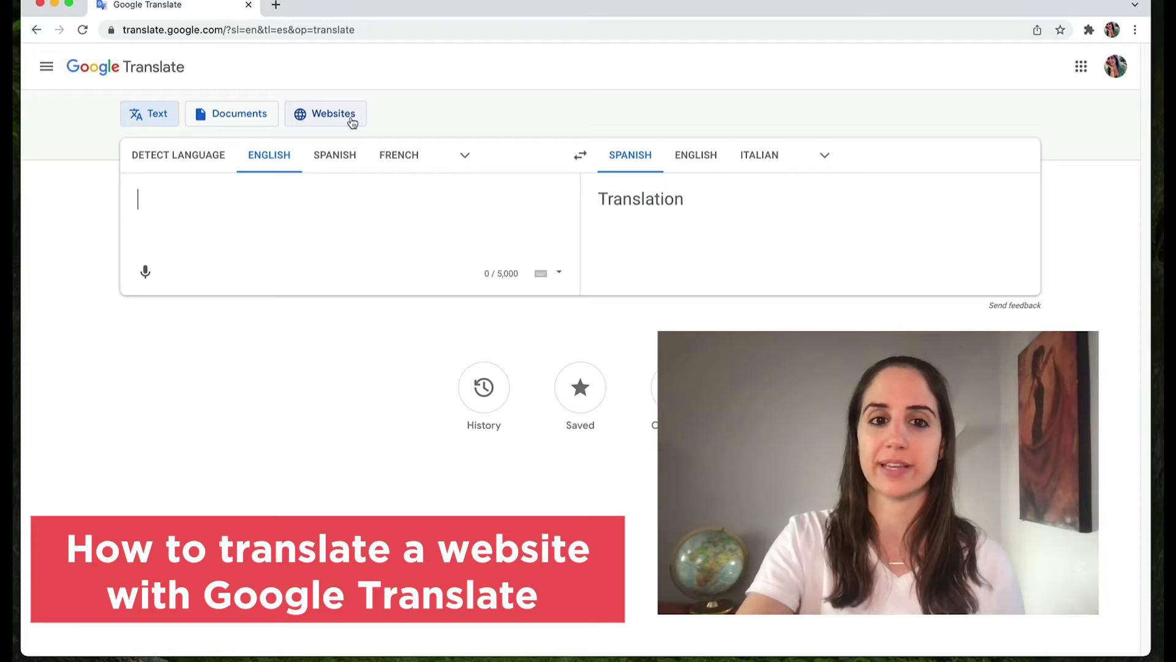
Switch to Websites mode and bring up the empty website address field
{"action": "left_click", "coordinate": [351, 120]}
{"action": "left_click", "coordinate": [433, 235]}
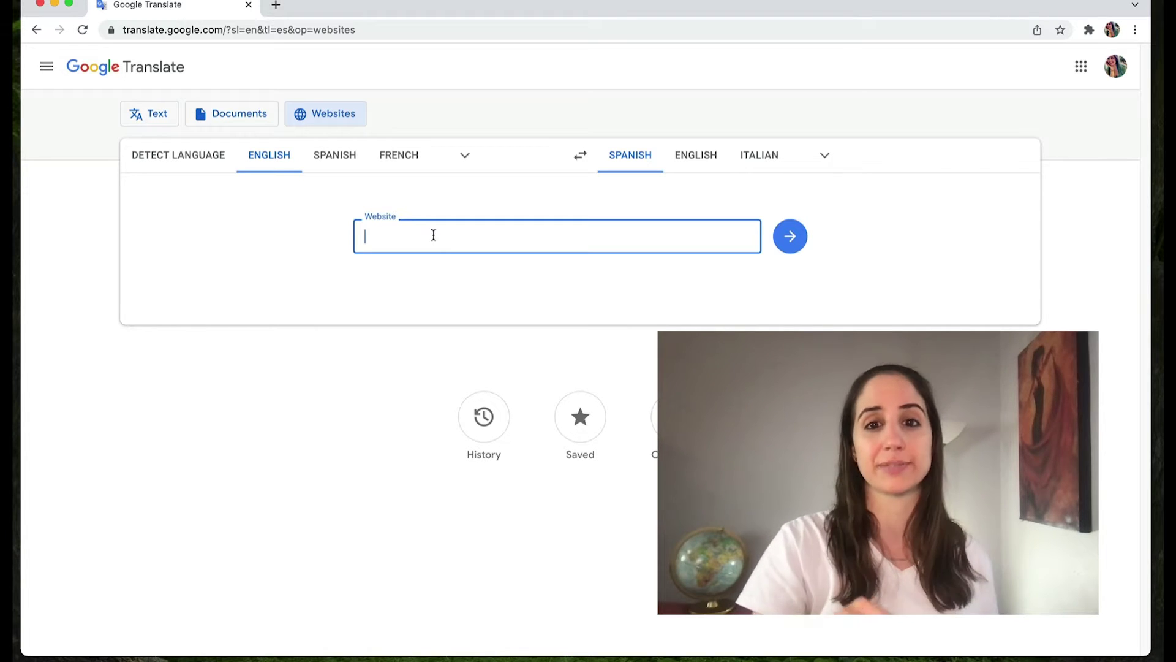
{"action": "left_click", "coordinate": [386, 117]}
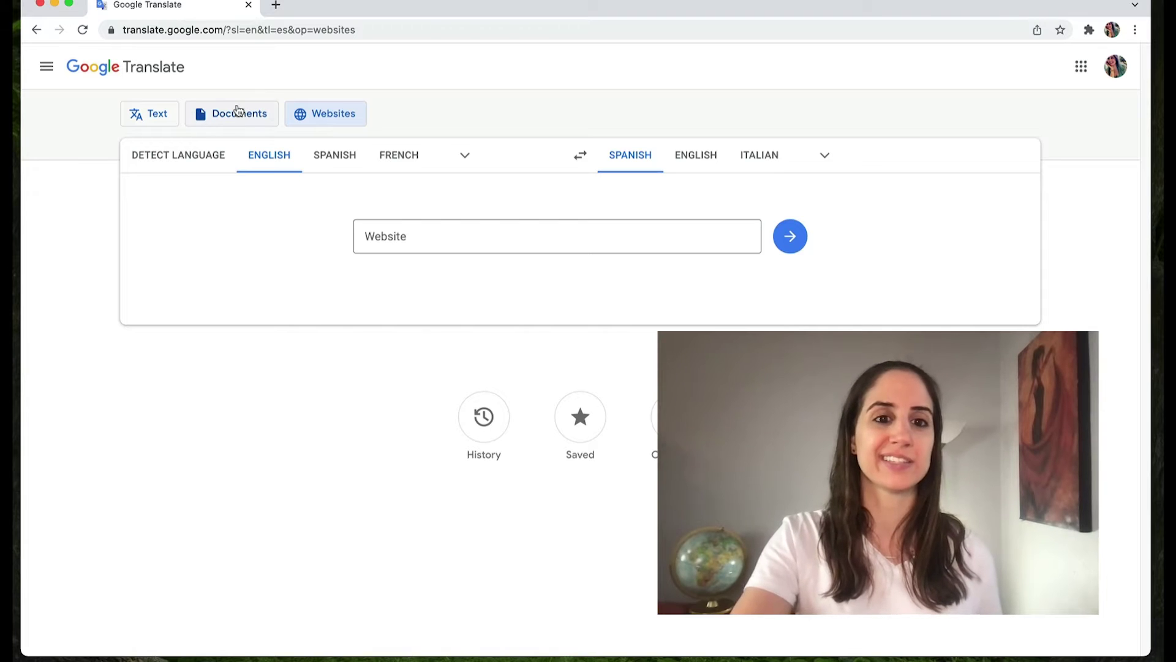
Switch to Documents mode to show the document selection panel
{"action": "left_click", "coordinate": [204, 119]}
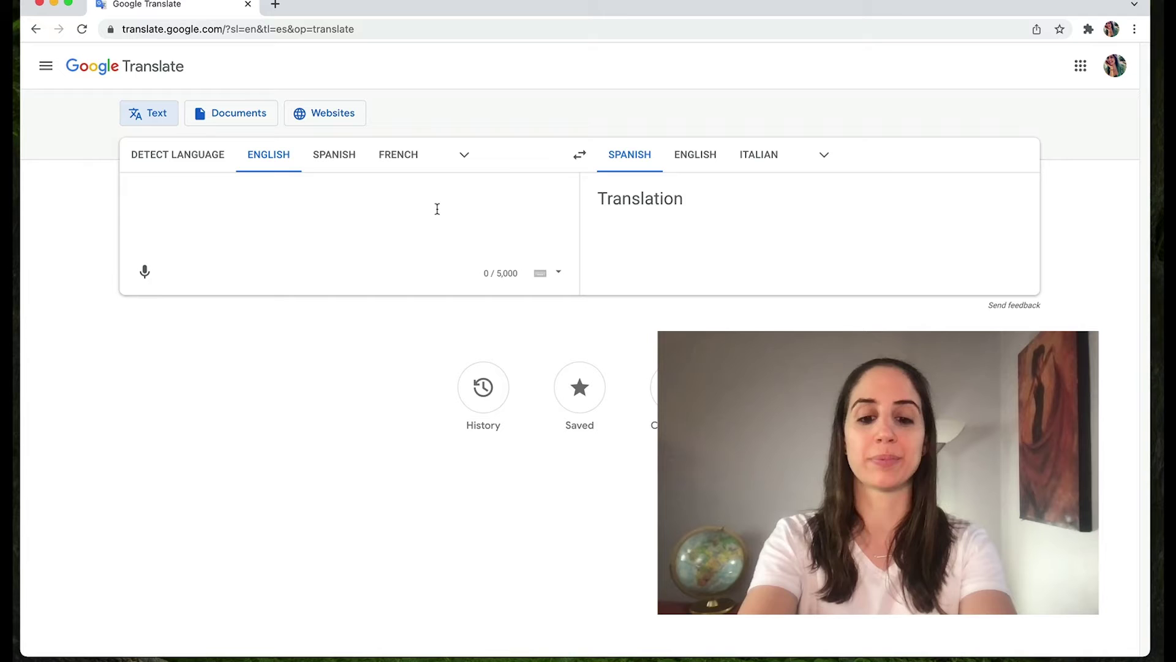
Enter 'play' to get 'jugar' with its definitions and alternative translations
{"action": "type", "text": "play"}
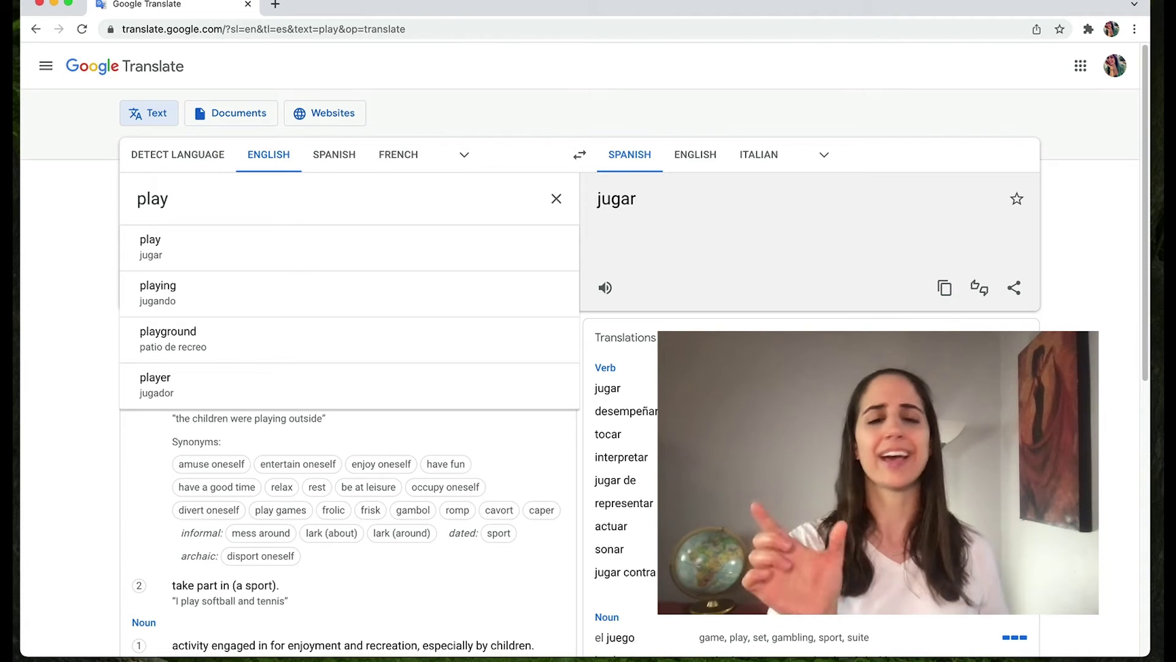
Translate 'I play soccer', then change it to 'I play the guitar' ('Yo toco la guitarra')
{"action": "key", "text": "BackSpace"}
{"action": "key", "text": "BackSpace"}
{"action": "key", "text": "BackSpace"}
{"action": "key", "text": "BackSpace"}
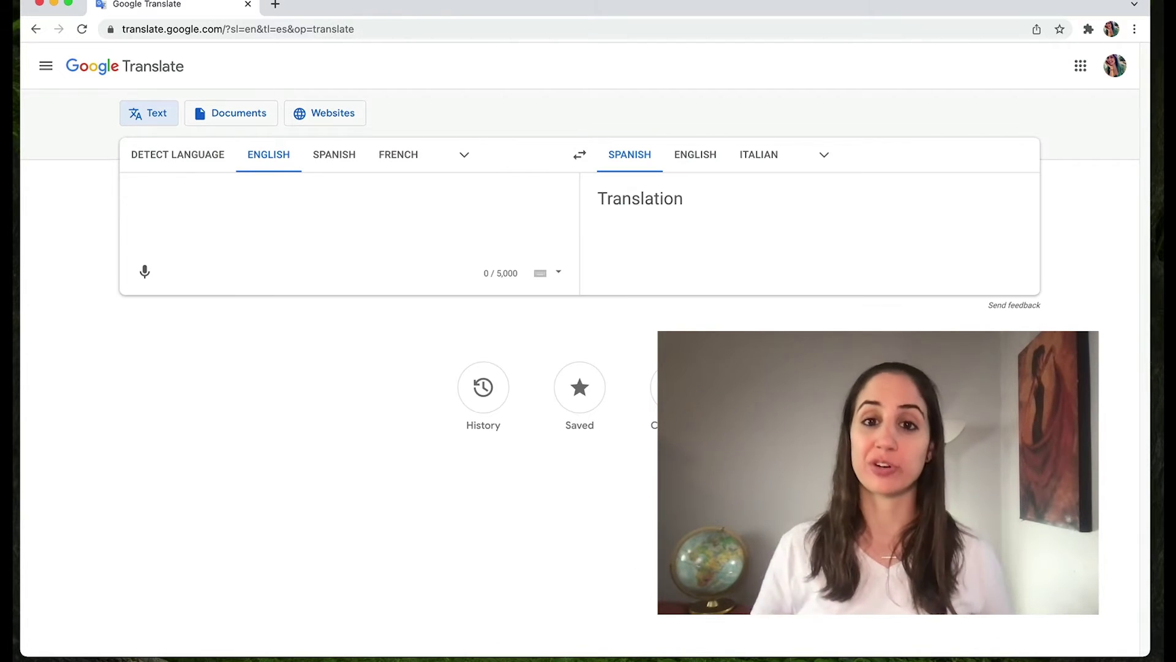
{"action": "type", "text": "I play "}
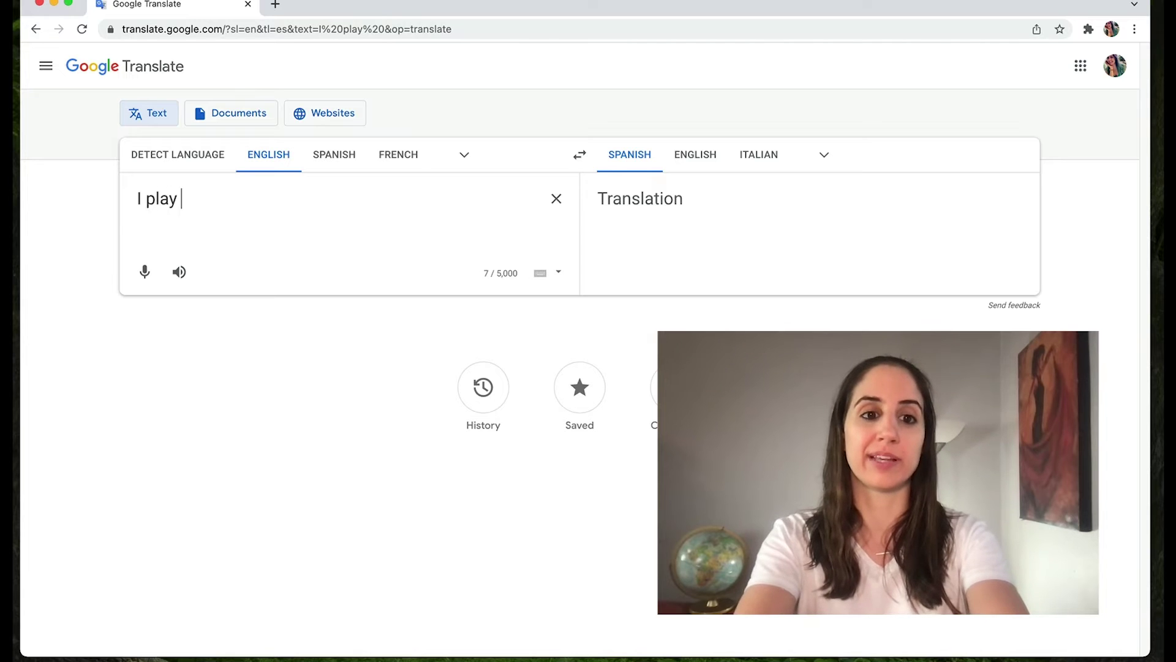
{"action": "type", "text": "soccer"}
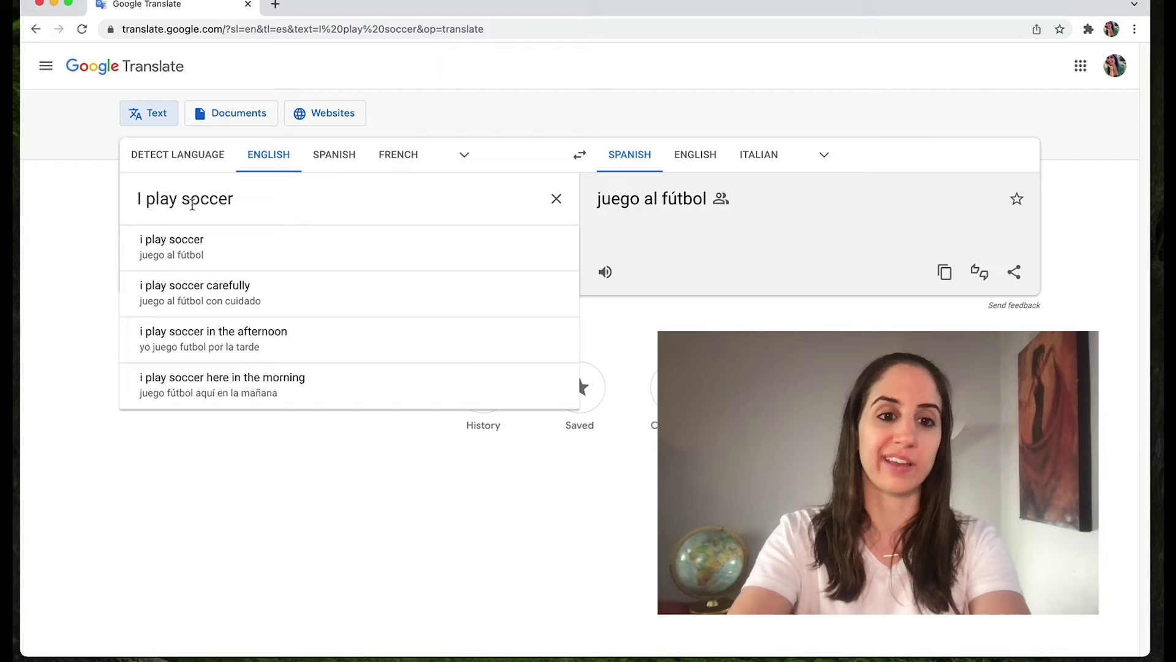
{"action": "key", "text": "shift+alt+Left"}
{"action": "type", "text": "the guitar"}
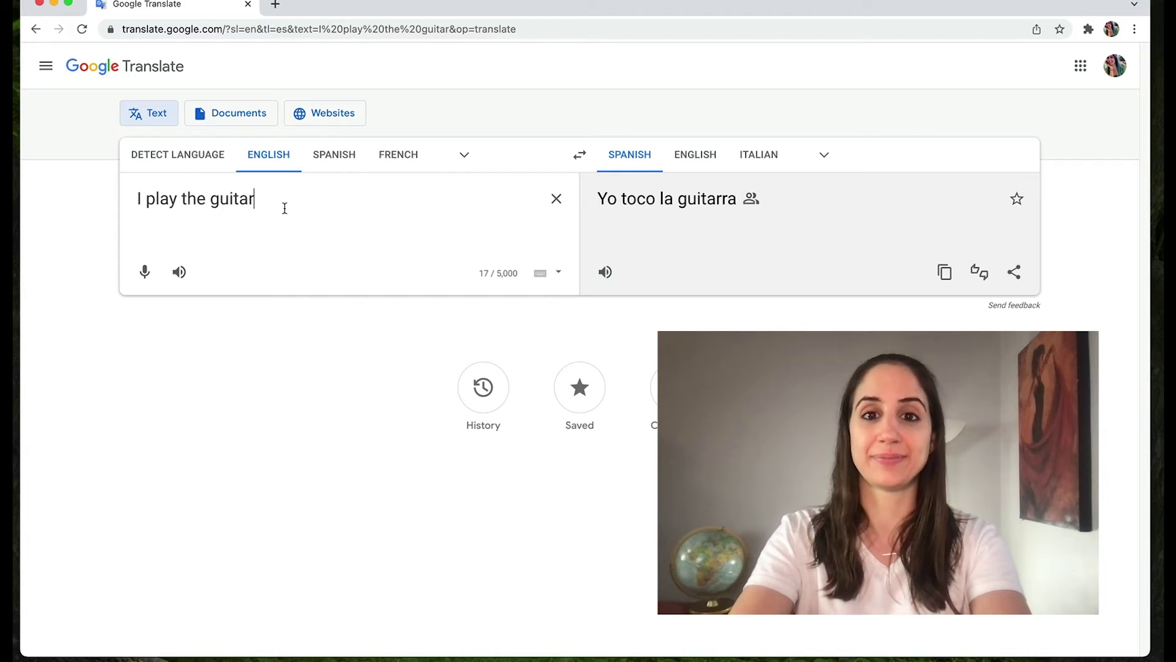
Rewrite the sentence as 'I go to a play' for 'voy a una obra de teatro'
{"action": "left_click_drag", "start_coordinate": [285, 208], "coordinate": [156, 199]}
{"action": "key", "text": "BackSpace"}
{"action": "key", "text": "BackSpace"}
{"action": "type", "text": "go to a play"}
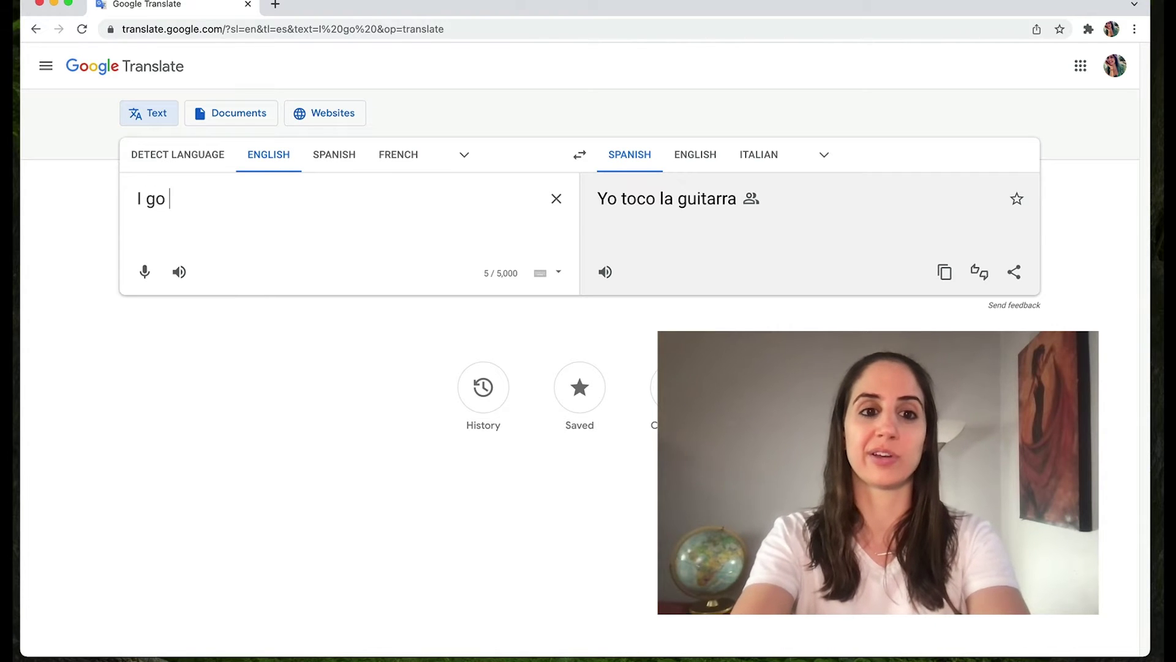